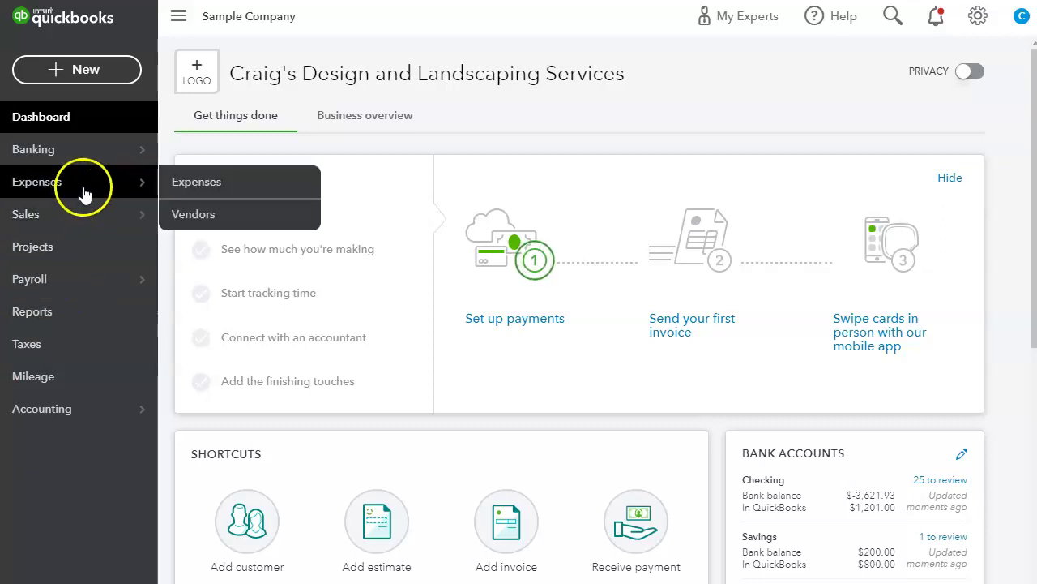
Open vendor Books by Bessie's editor and toggle its Track payments for 1099 option
{"action": "left_click", "coordinate": [192, 214]}
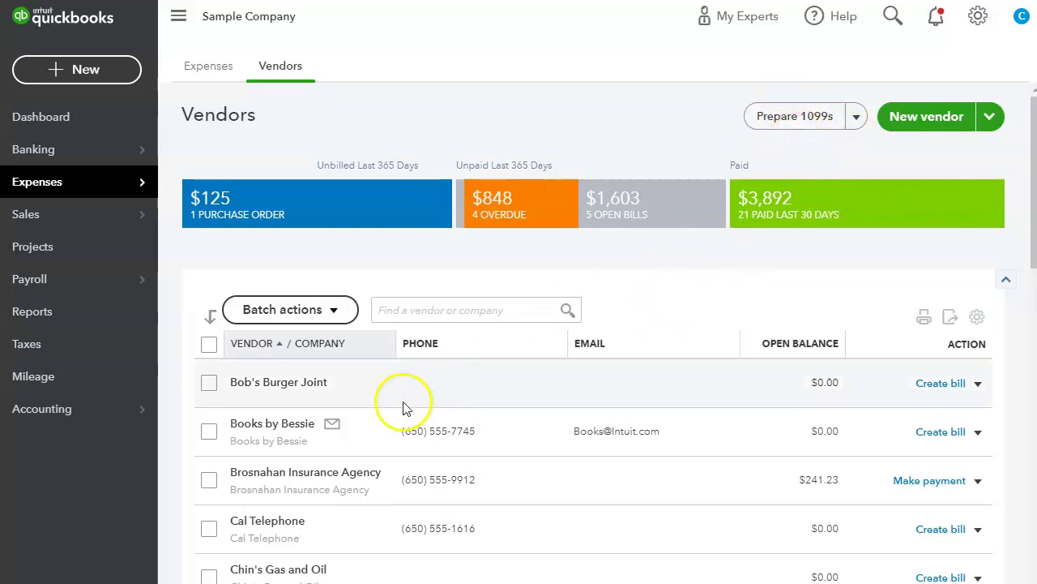
{"action": "left_click", "coordinate": [275, 424]}
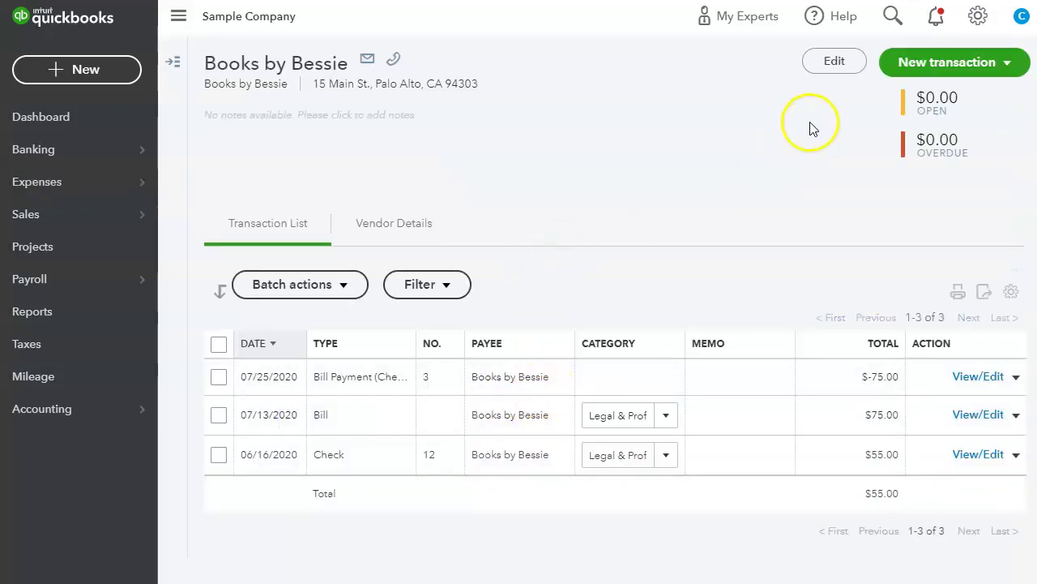
{"action": "left_click", "coordinate": [830, 66]}
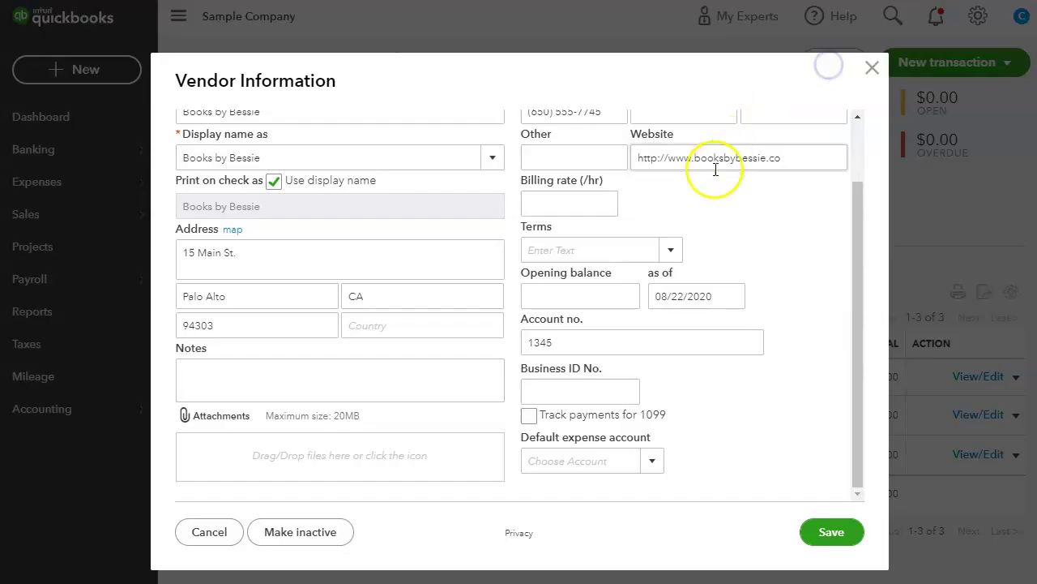
{"action": "left_click", "coordinate": [540, 420]}
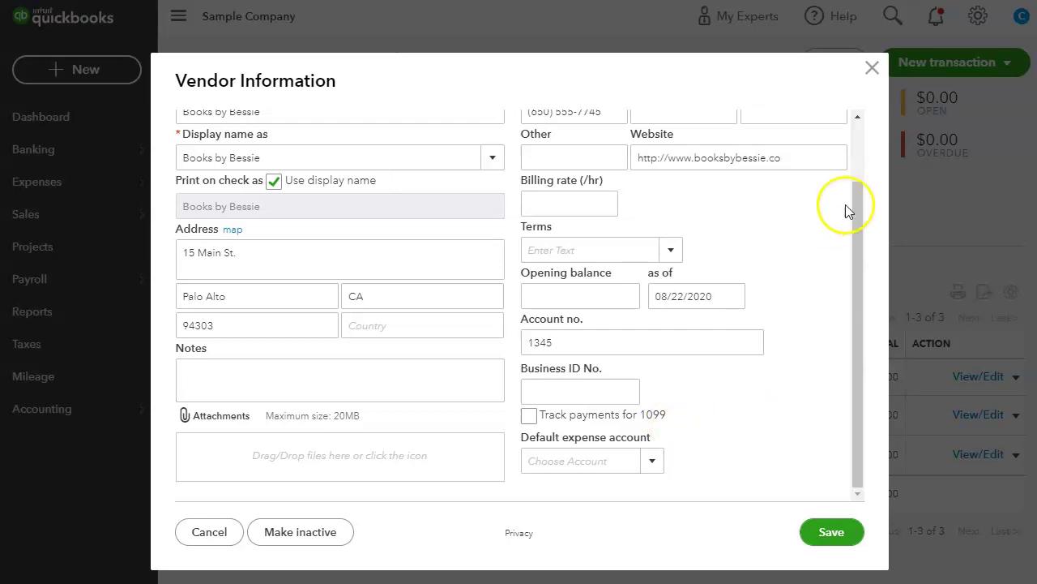
Close the Vendor Information editor and show Books by Bessie's New transaction options
{"action": "left_click", "coordinate": [872, 73]}
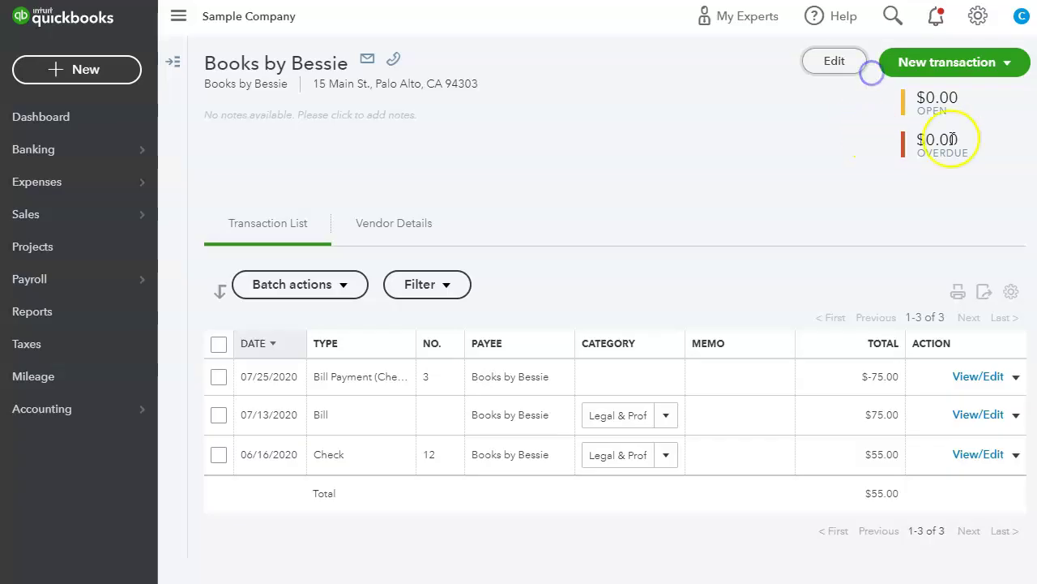
{"action": "left_click", "coordinate": [1004, 63]}
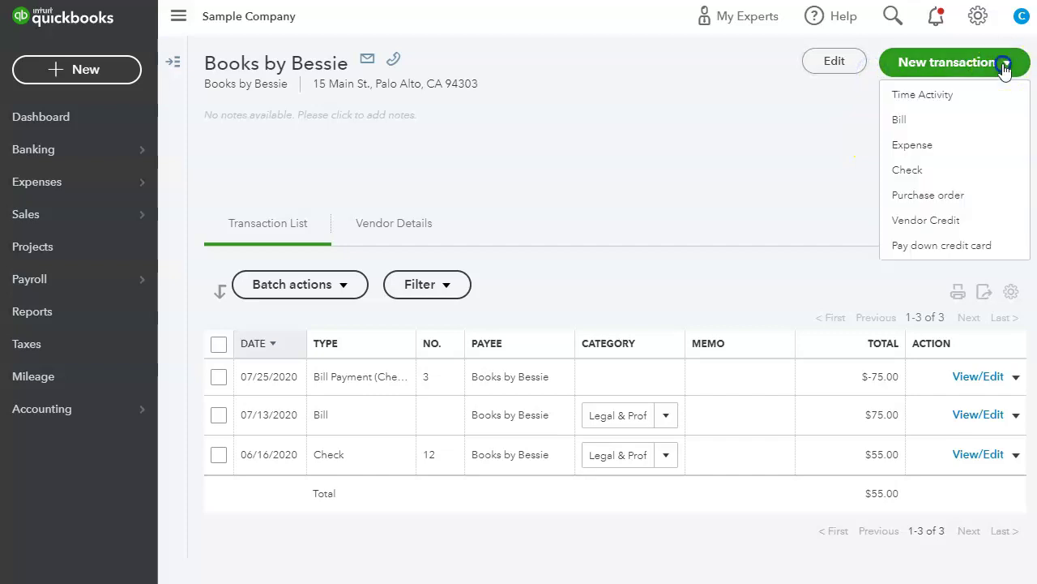
{"action": "left_click", "coordinate": [924, 146]}
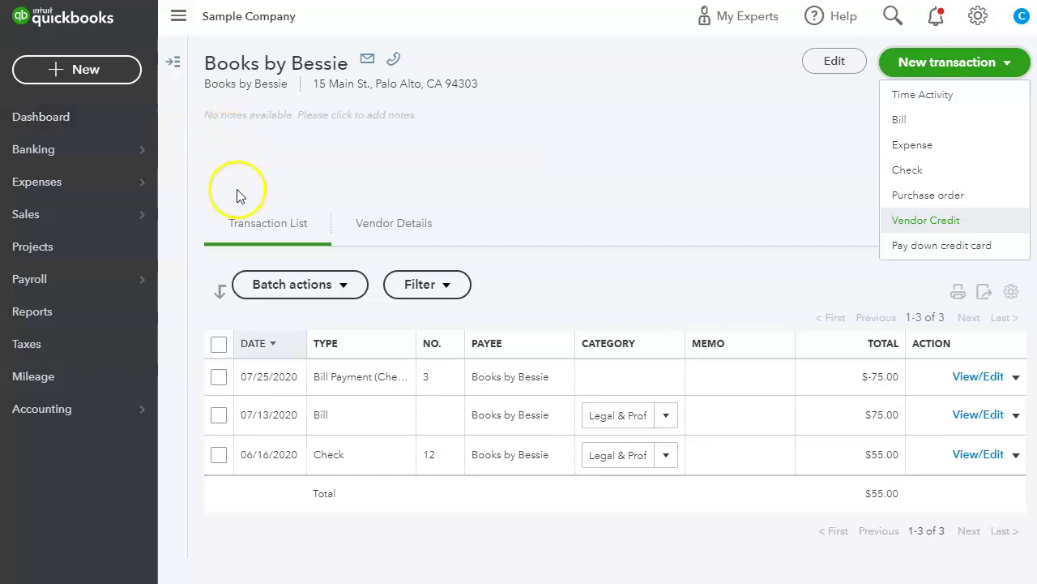
{"action": "mouse_move", "coordinate": [77, 213]}
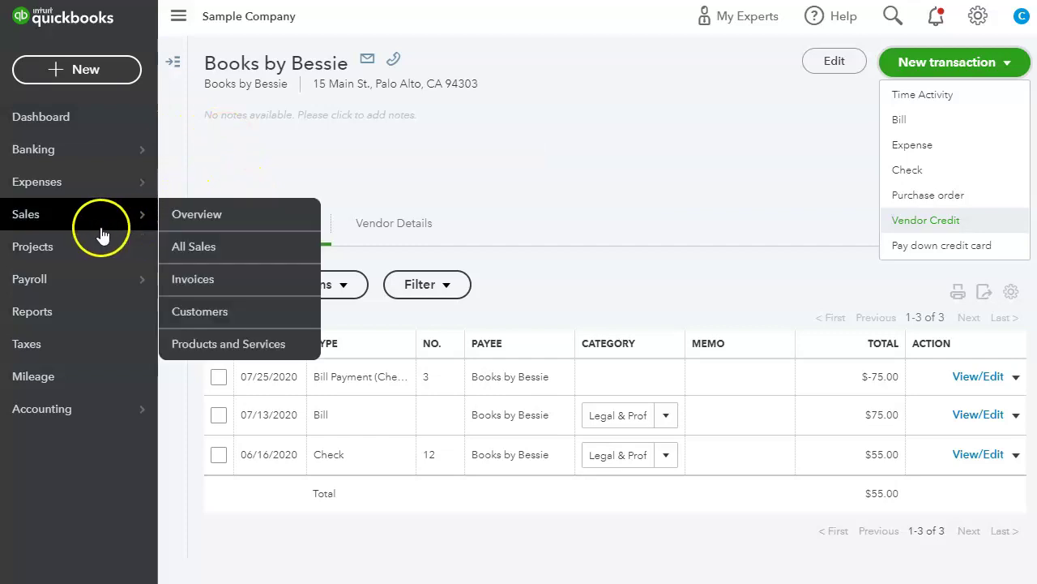
Choose All Sales from the Sales flyout to list every sales transaction
{"action": "left_click", "coordinate": [219, 253]}
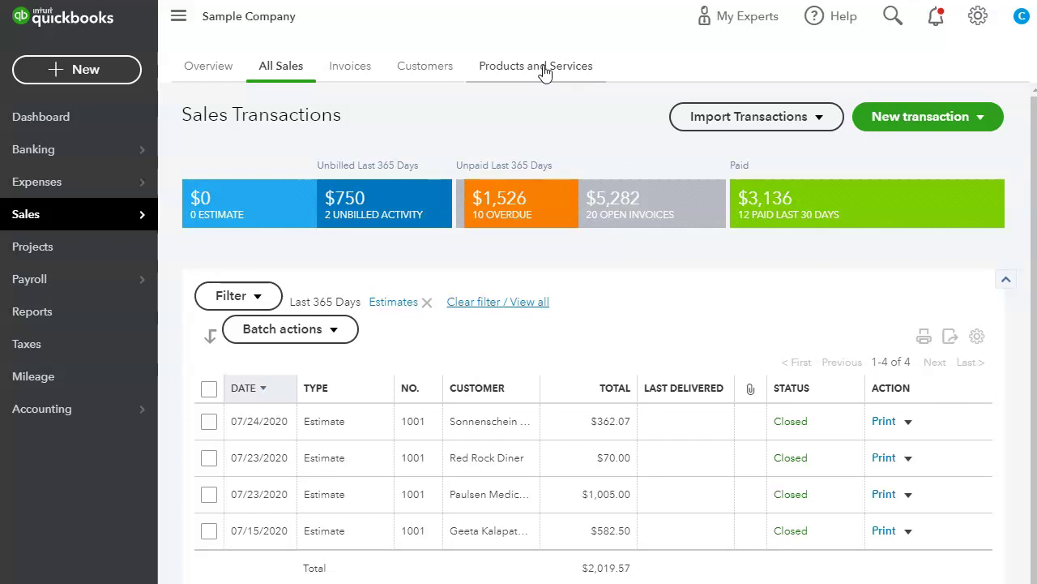
Switch to Products and Services and browse its 18 Design, Fountains and Landscaping items
{"action": "left_click", "coordinate": [545, 71]}
{"action": "scroll", "coordinate": [519, 283], "scroll_direction": "down", "scroll_amount": 5}
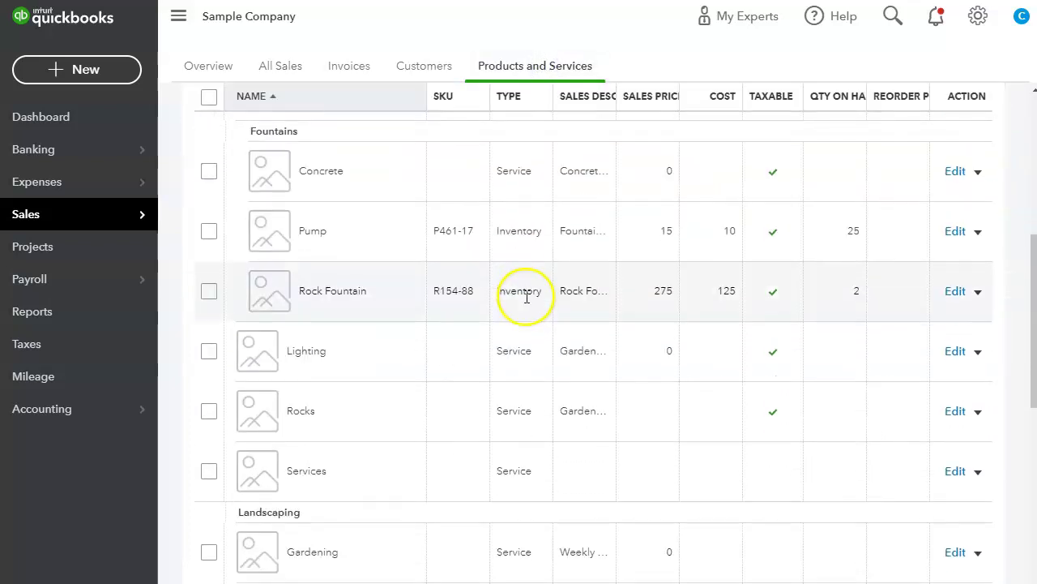
{"action": "scroll", "coordinate": [527, 296], "scroll_direction": "down", "scroll_amount": 2}
{"action": "scroll", "coordinate": [518, 325], "scroll_direction": "down", "scroll_amount": 3}
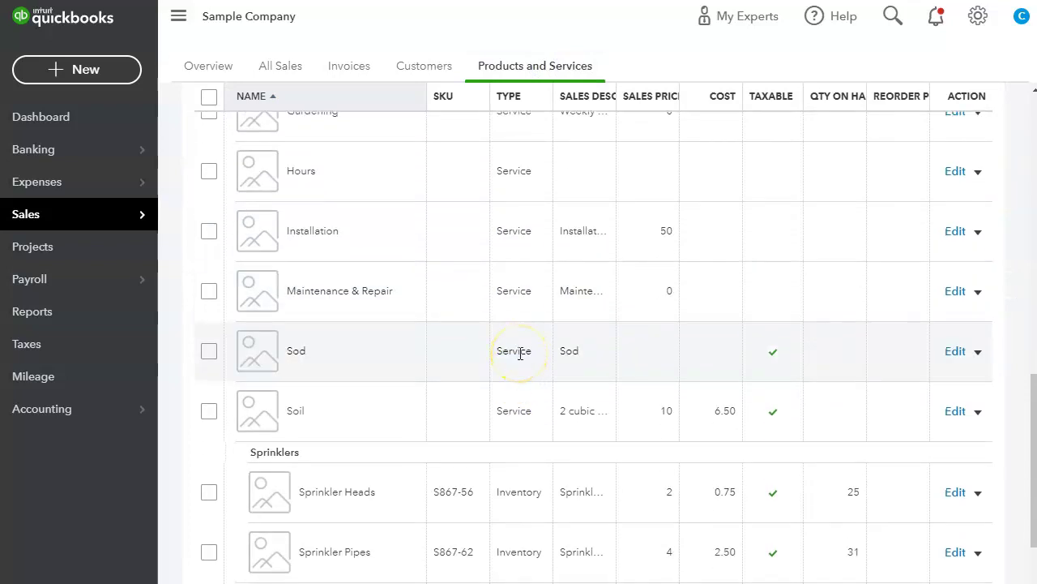
{"action": "scroll", "coordinate": [547, 351], "scroll_direction": "down", "scroll_amount": 3}
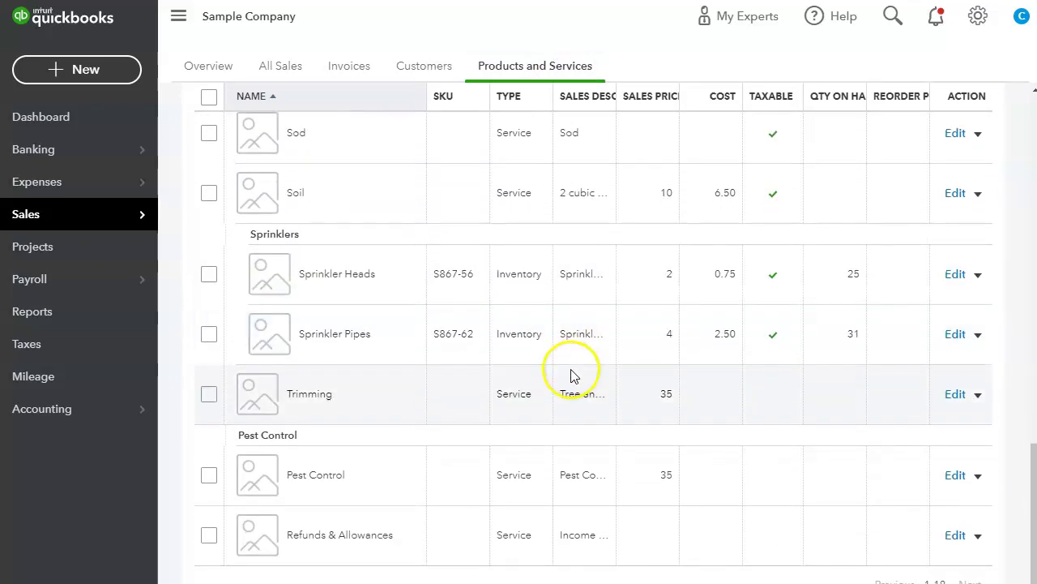
{"action": "scroll", "coordinate": [571, 376], "scroll_direction": "up", "scroll_amount": 2}
{"action": "scroll", "coordinate": [570, 376], "scroll_direction": "up", "scroll_amount": 5}
{"action": "scroll", "coordinate": [570, 375], "scroll_direction": "up", "scroll_amount": 2}
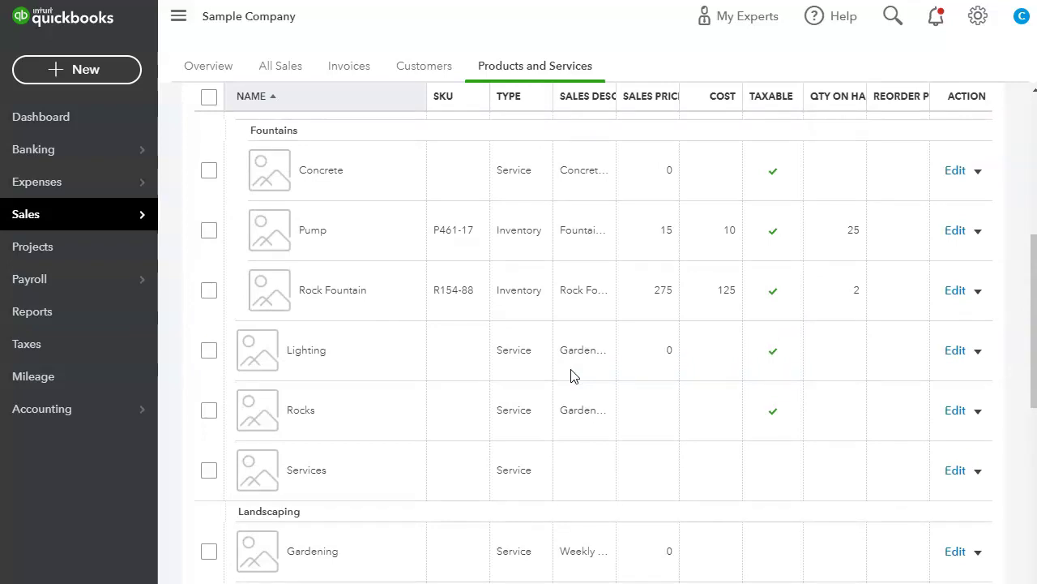
{"action": "scroll", "coordinate": [608, 397], "scroll_direction": "up", "scroll_amount": 3}
{"action": "scroll", "coordinate": [625, 421], "scroll_direction": "up", "scroll_amount": 2}
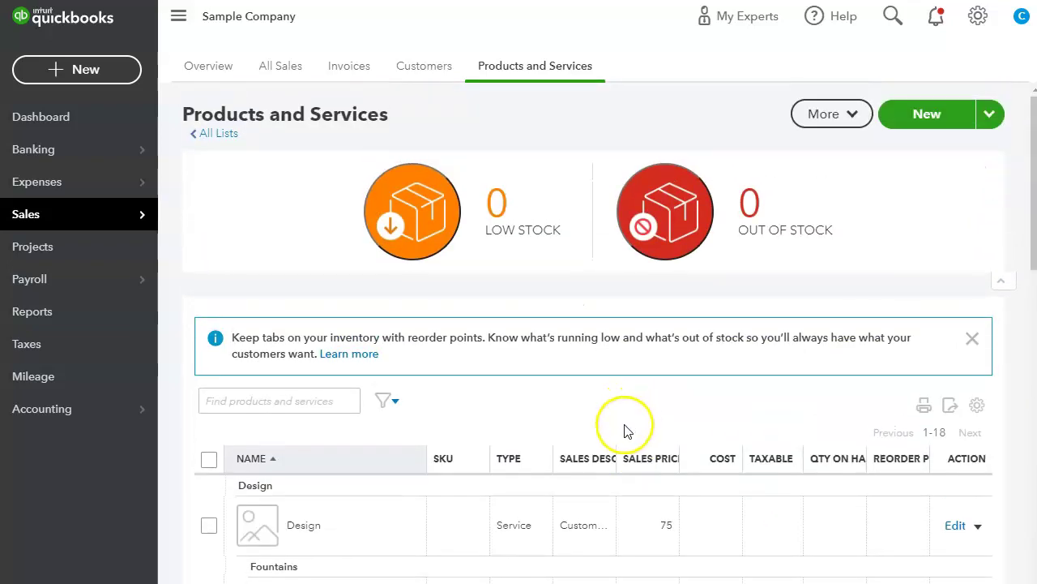
{"action": "scroll", "coordinate": [630, 442], "scroll_direction": "down", "scroll_amount": 5}
{"action": "scroll", "coordinate": [633, 451], "scroll_direction": "down", "scroll_amount": 1}
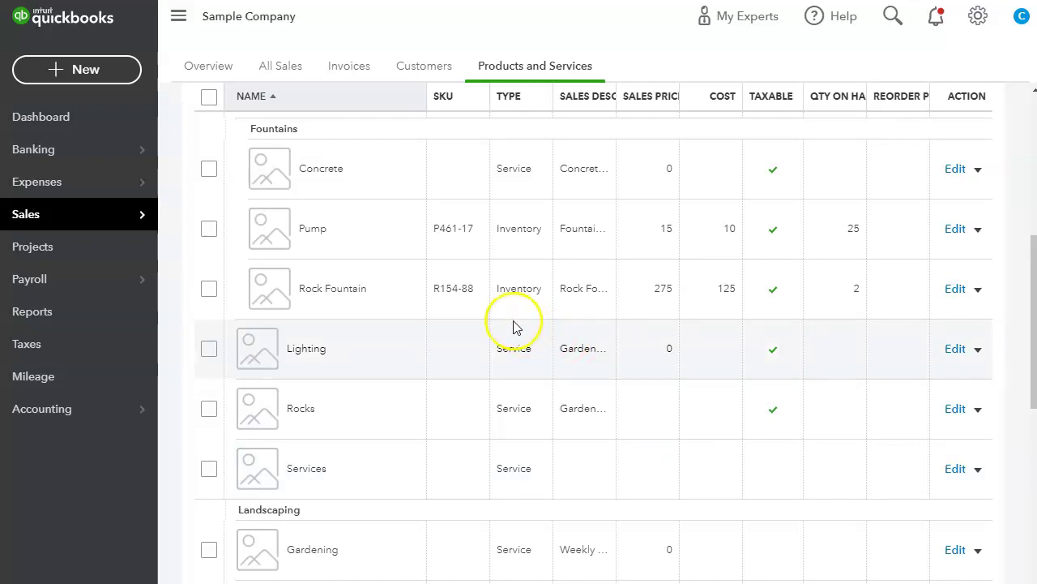
{"action": "scroll", "coordinate": [500, 347], "scroll_direction": "down", "scroll_amount": 3}
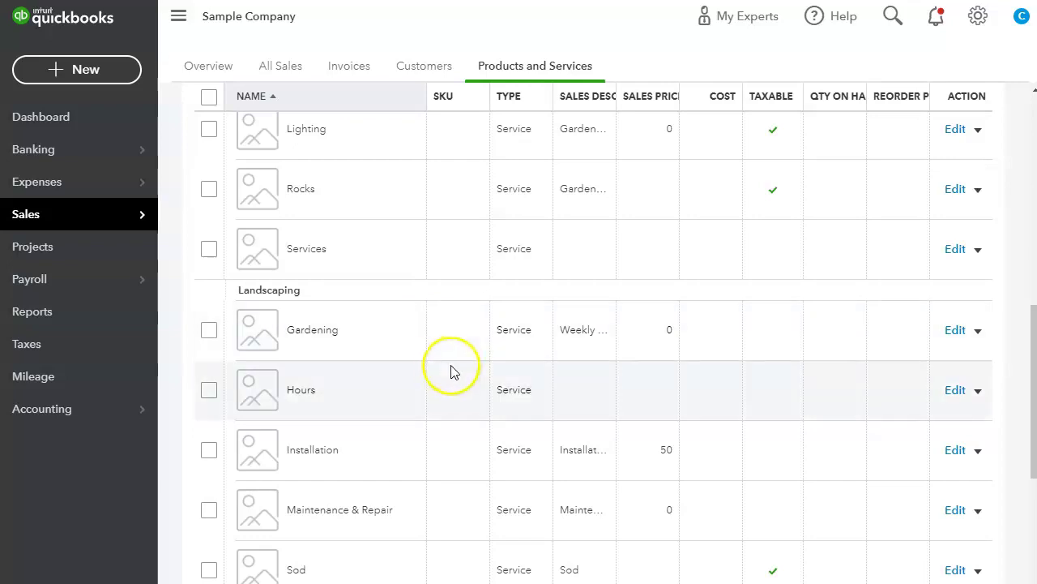
{"action": "scroll", "coordinate": [450, 377], "scroll_direction": "up", "scroll_amount": 3}
{"action": "scroll", "coordinate": [452, 383], "scroll_direction": "up", "scroll_amount": 5}
{"action": "scroll", "coordinate": [456, 370], "scroll_direction": "down", "scroll_amount": 1}
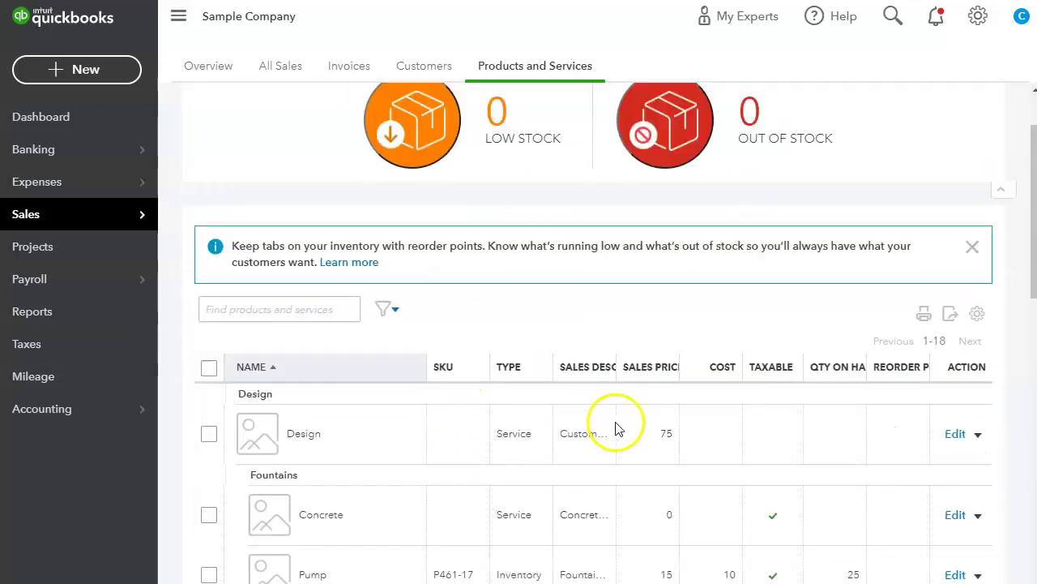
{"action": "scroll", "coordinate": [613, 424], "scroll_direction": "down", "scroll_amount": 1}
{"action": "scroll", "coordinate": [602, 435], "scroll_direction": "down", "scroll_amount": 2}
{"action": "scroll", "coordinate": [523, 495], "scroll_direction": "down", "scroll_amount": 2}
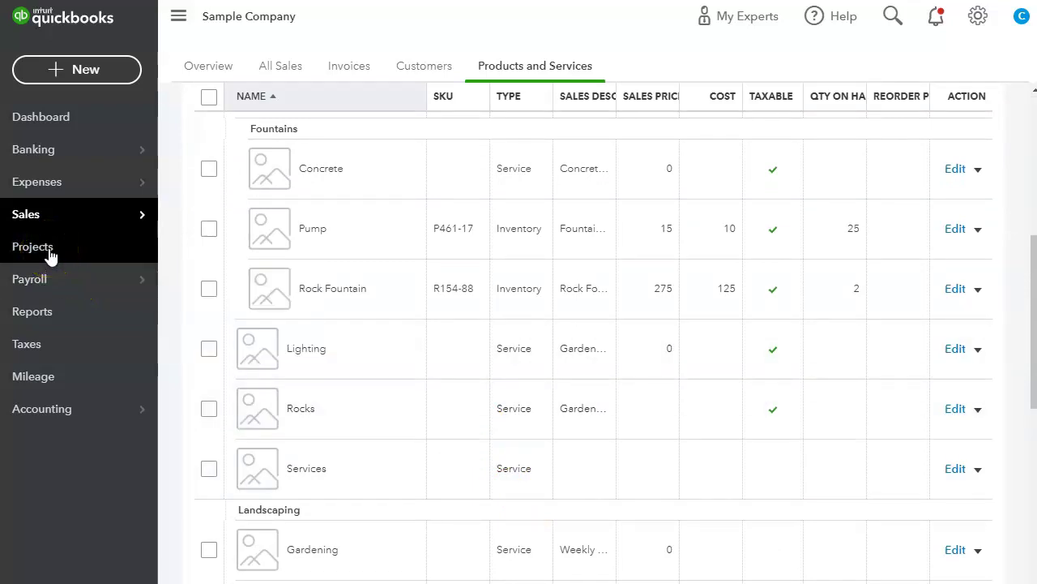
Go to the Projects page from the left navigation bar
{"action": "left_click", "coordinate": [47, 254]}
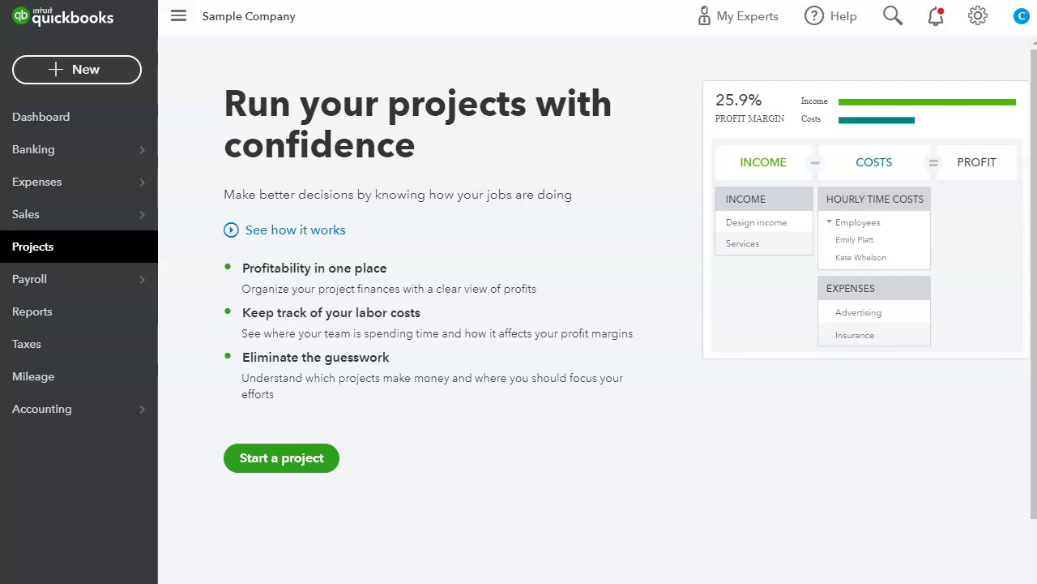
{"action": "left_click", "coordinate": [8, 435]}
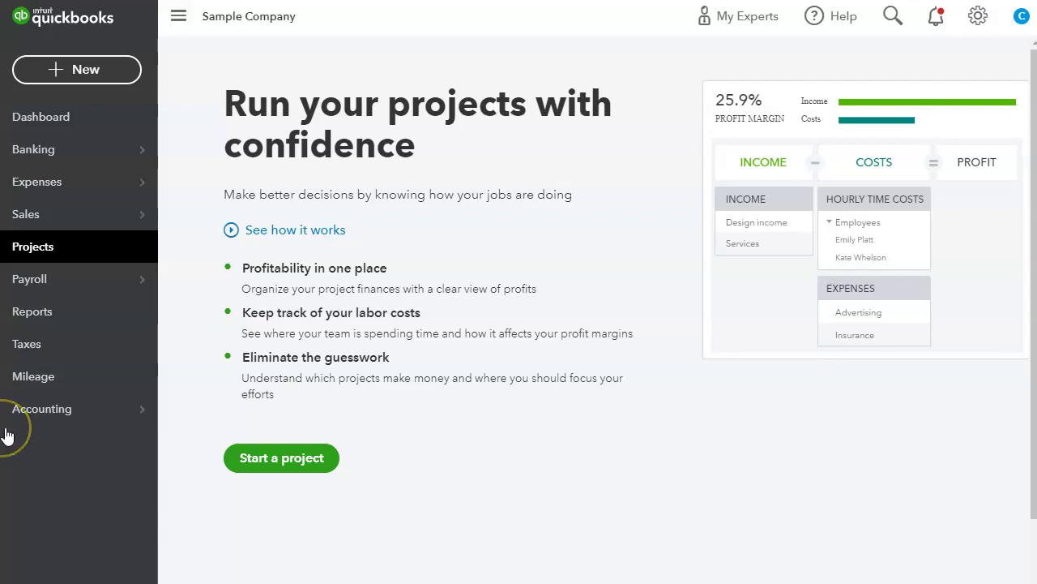